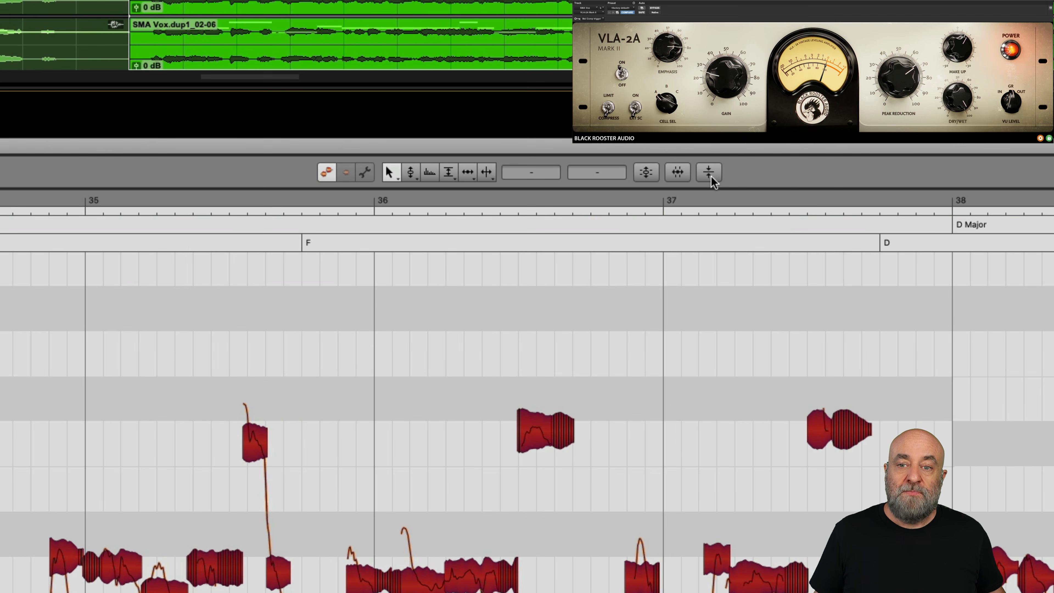
Level the selected vocal notes with the Level macro, setting Make quiet notes louder and Make loud notes quieter both to 100 %
click(624, 203)
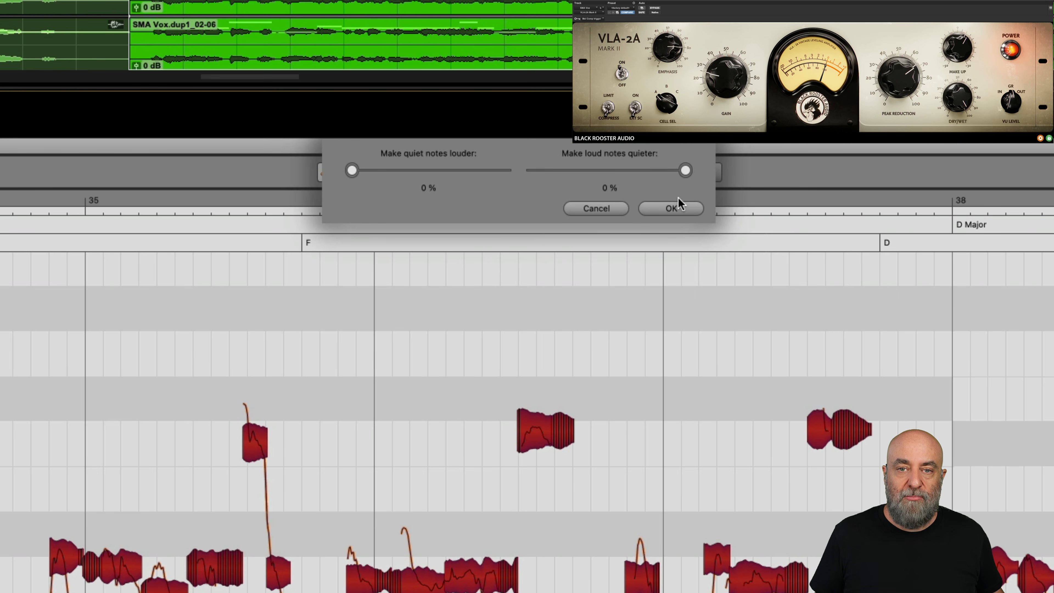
click(671, 209)
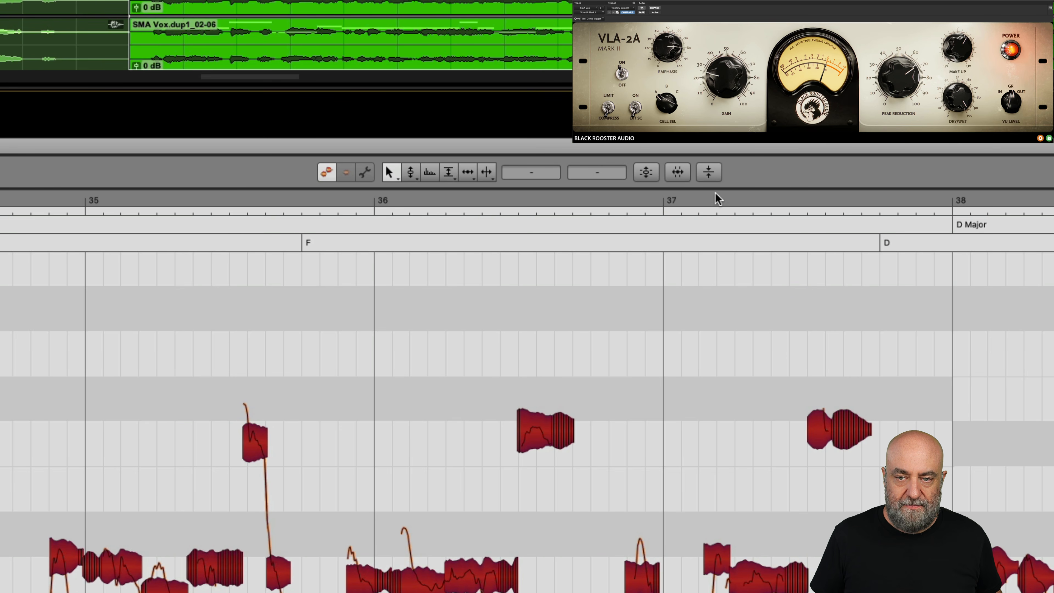
click(711, 172)
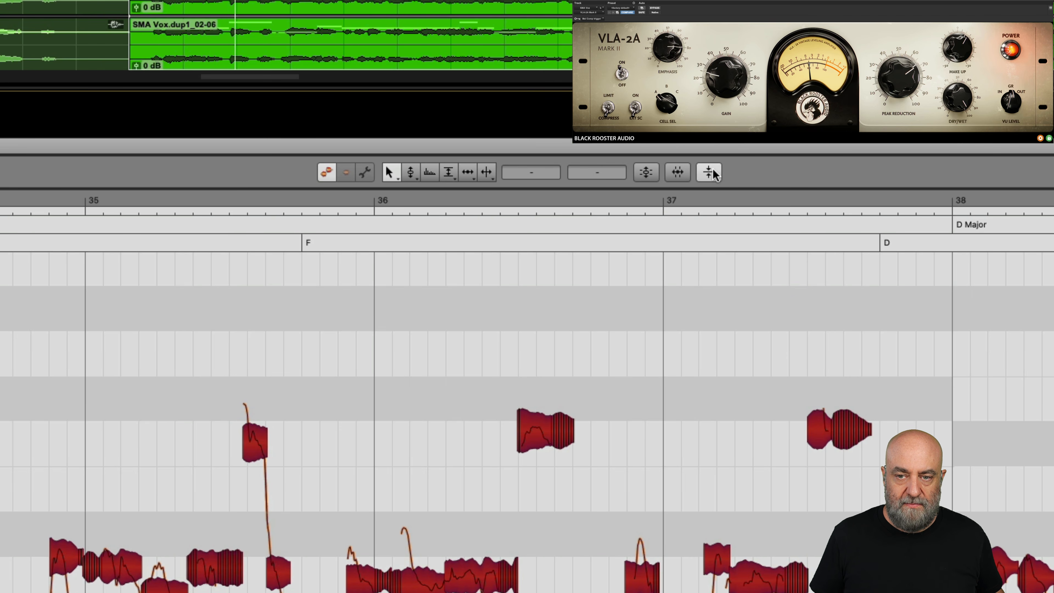
drag(686, 171, 498, 185)
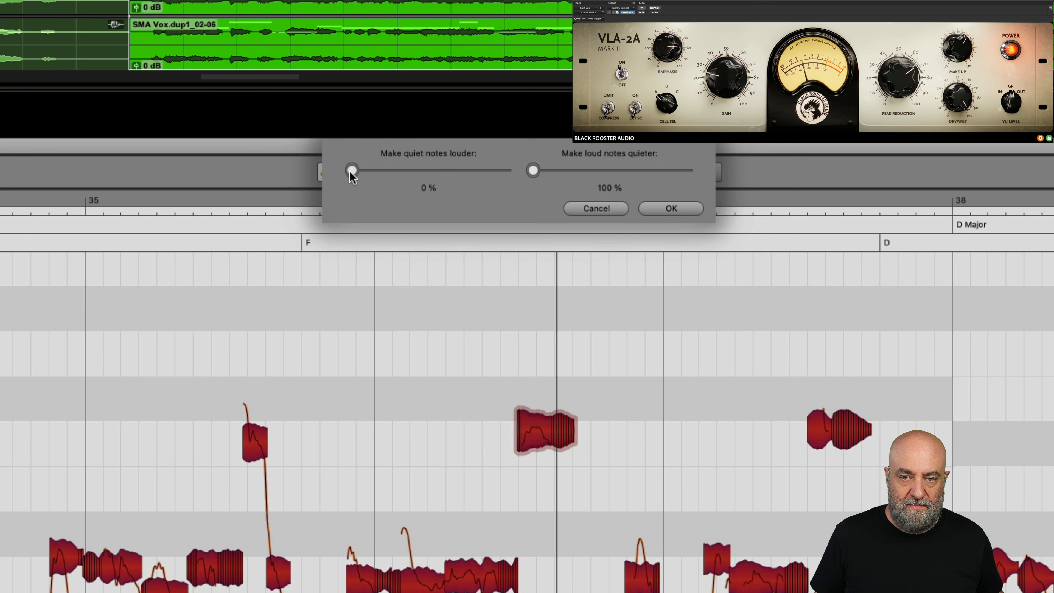
drag(352, 170, 531, 171)
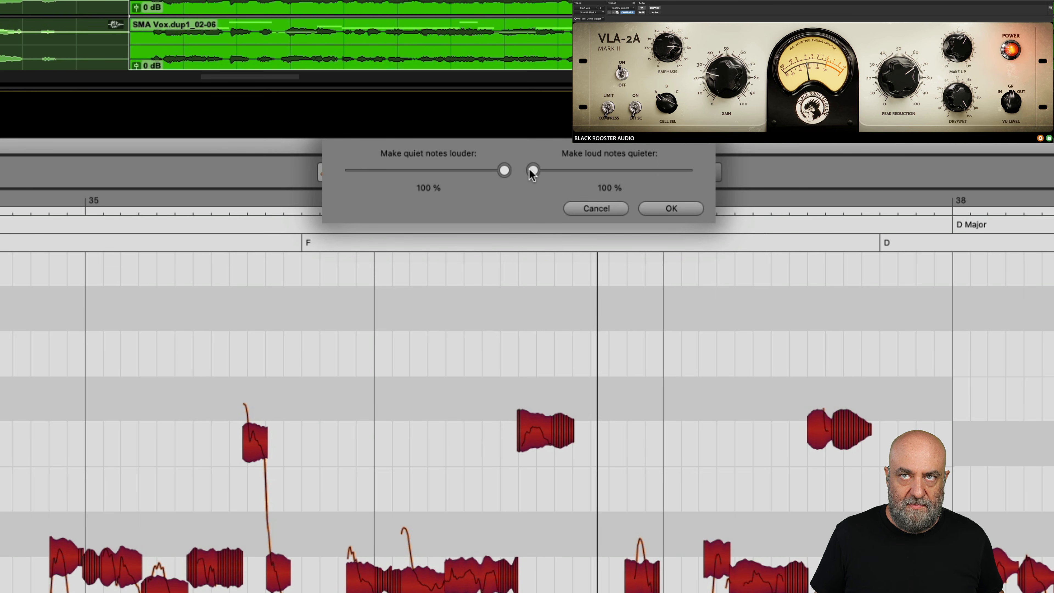
click(680, 206)
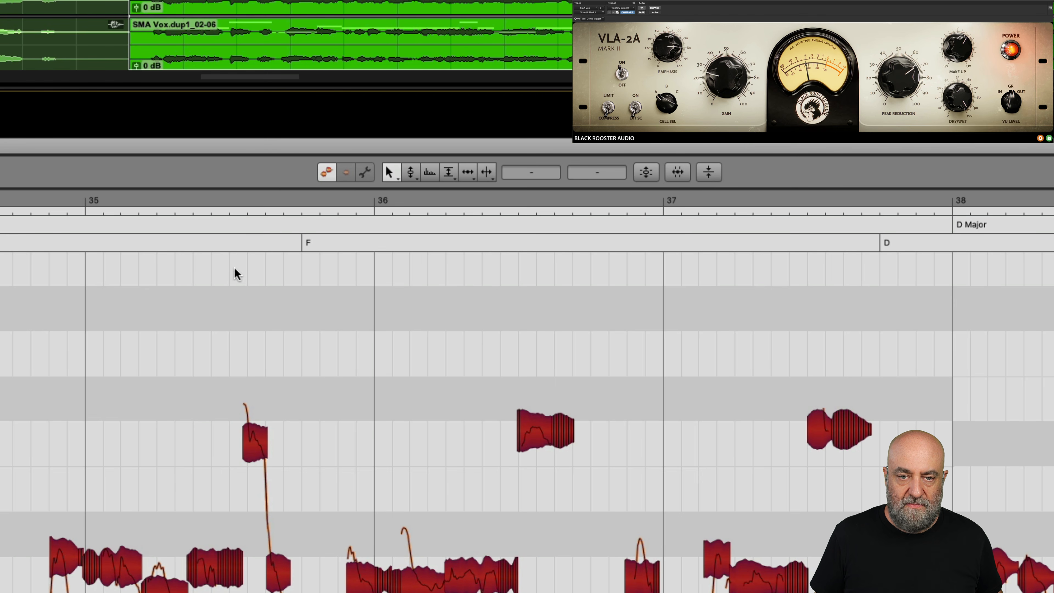
click(159, 243)
key(space)
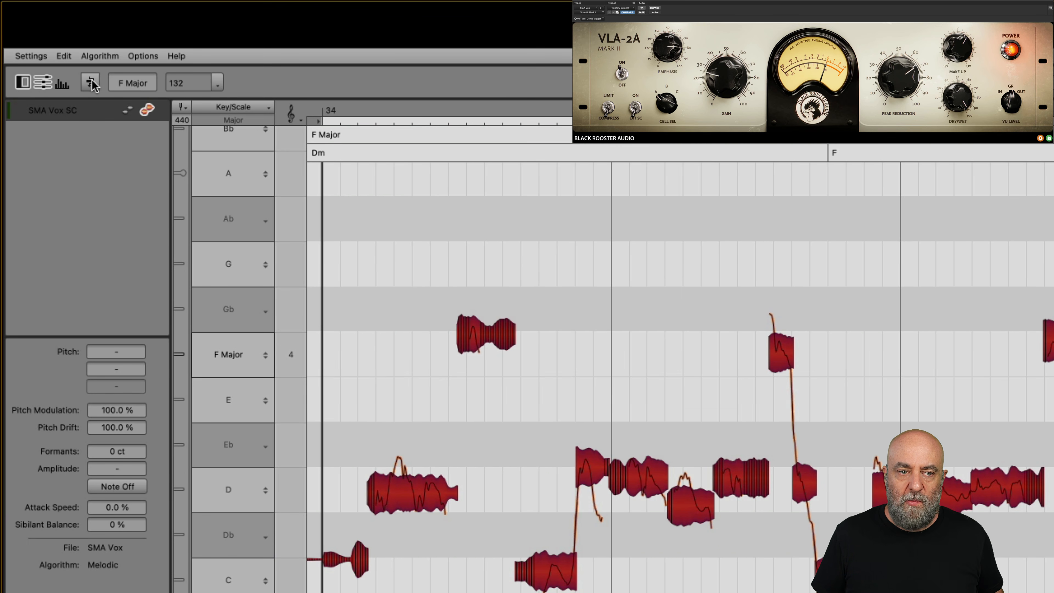
Play the vocal from bar 34 while switching between the levelled notes and the unedited original to compare how each drives the compressor
click(92, 83)
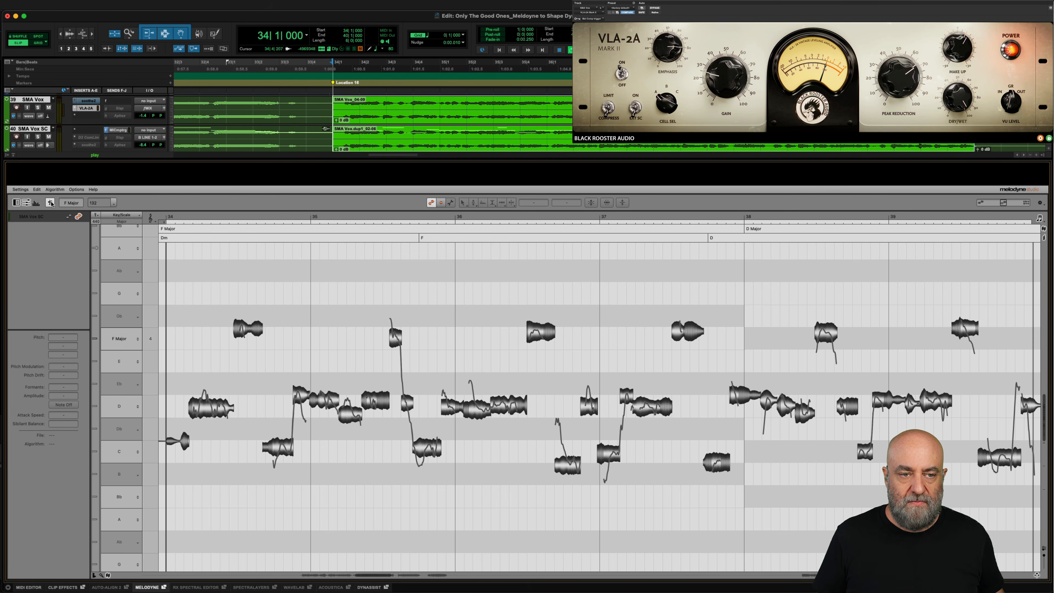
key(space)
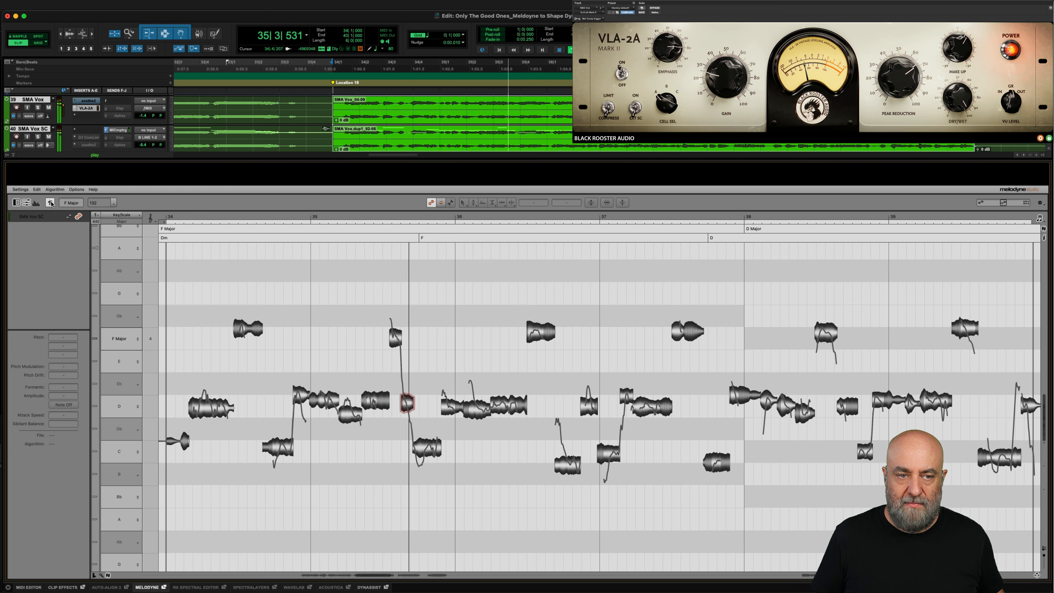
click(51, 203)
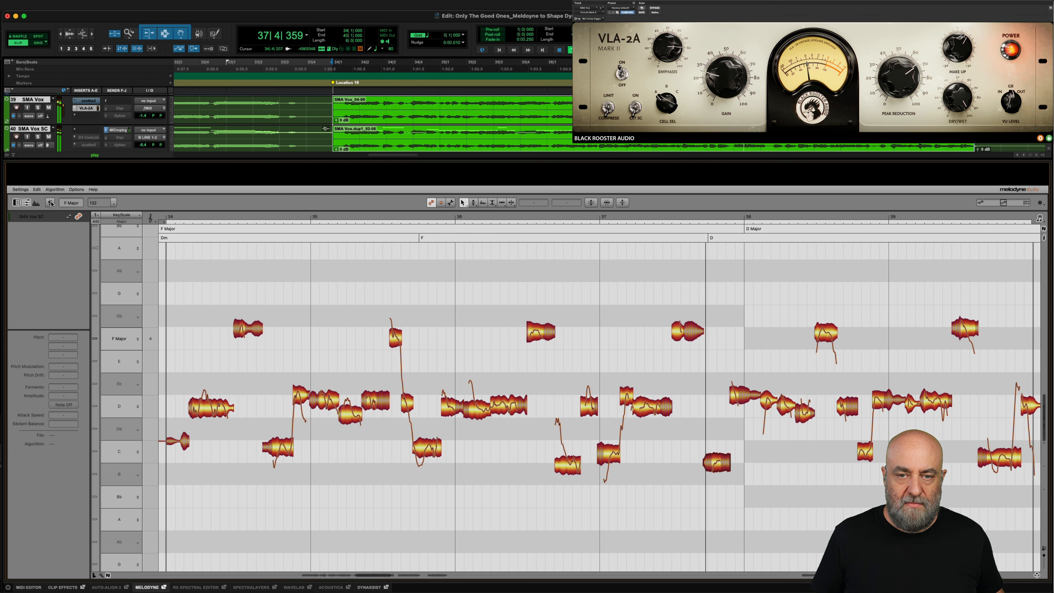
click(51, 203)
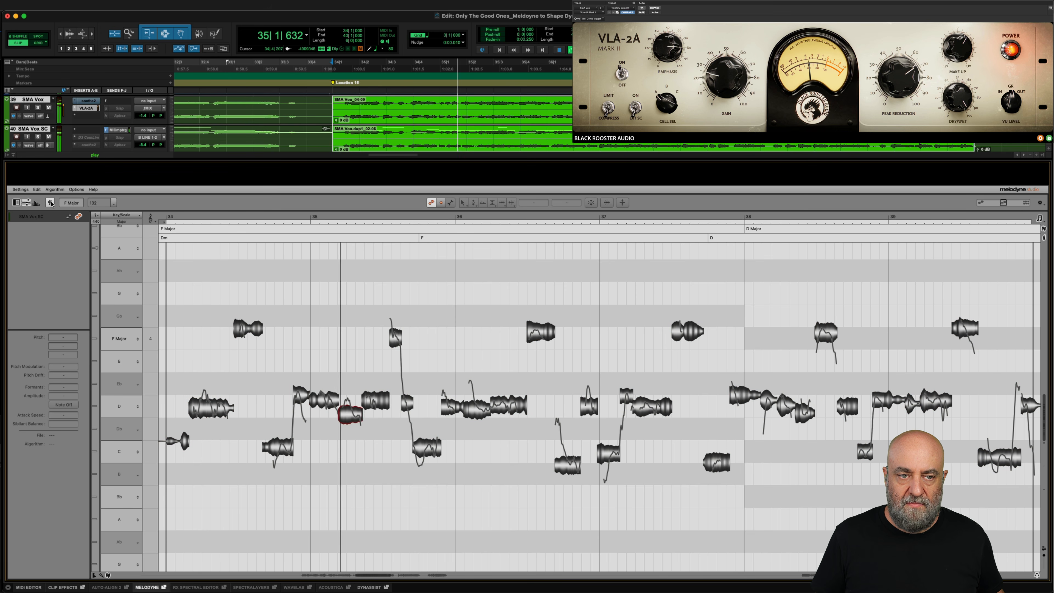
click(51, 203)
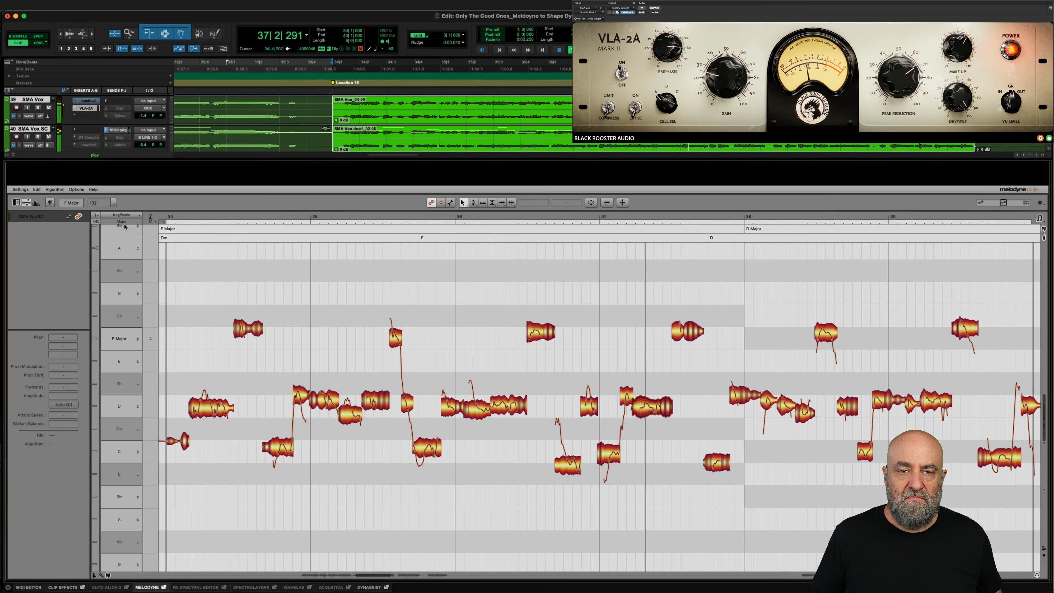
key(space)
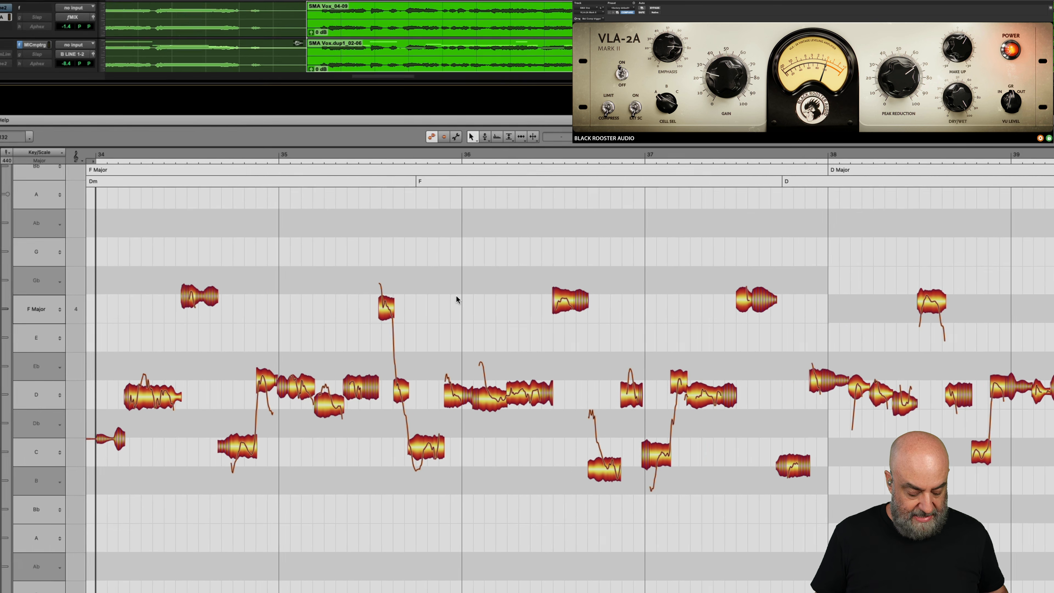
Select all vocal notes and raise their attack speed together with the Attack Speed tool
key(super+a)
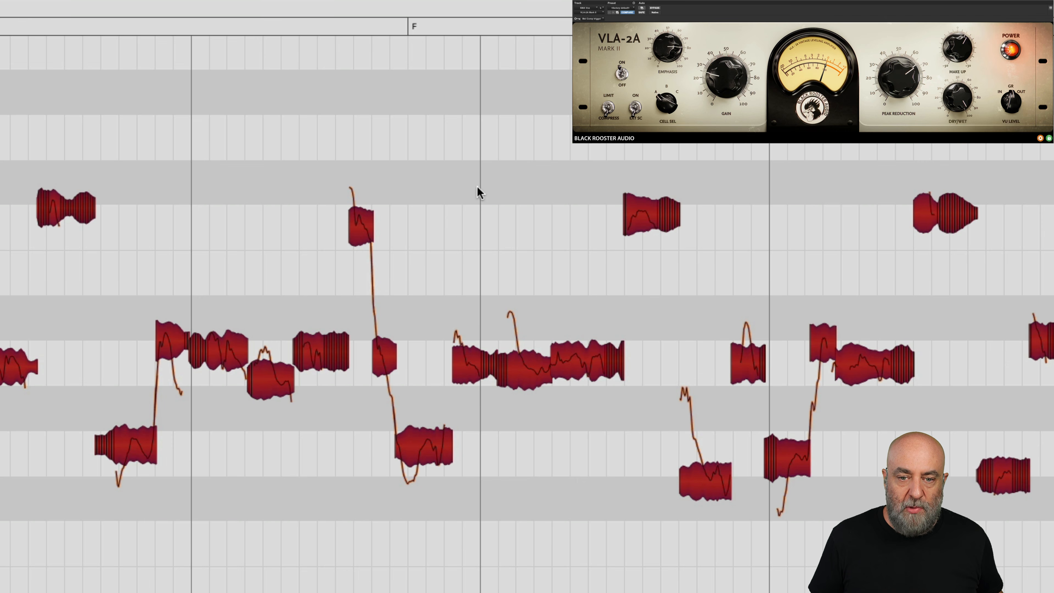
right_click(477, 191)
mouse_move(538, 188)
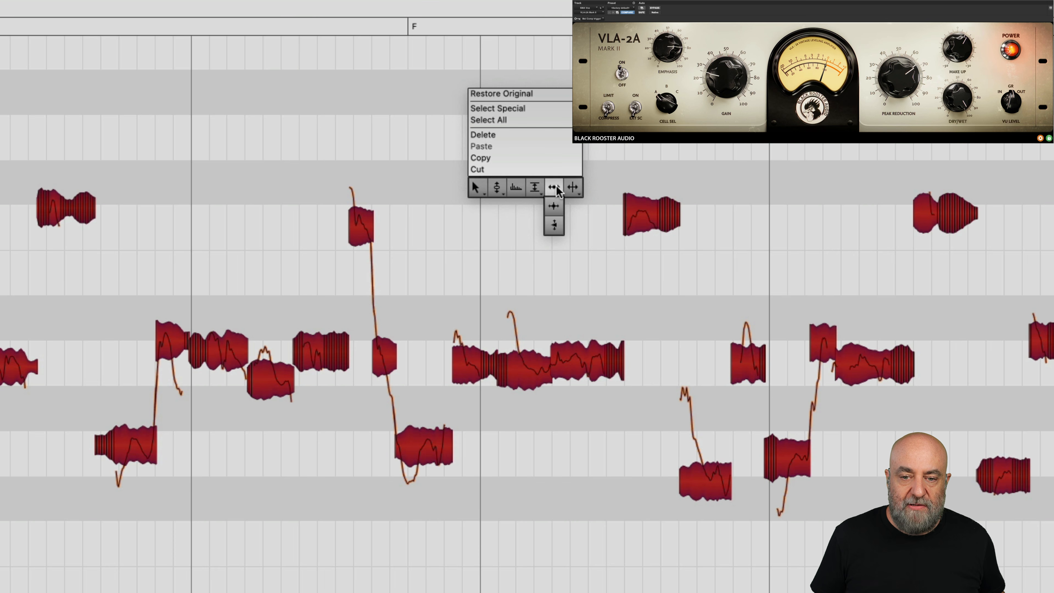
click(556, 224)
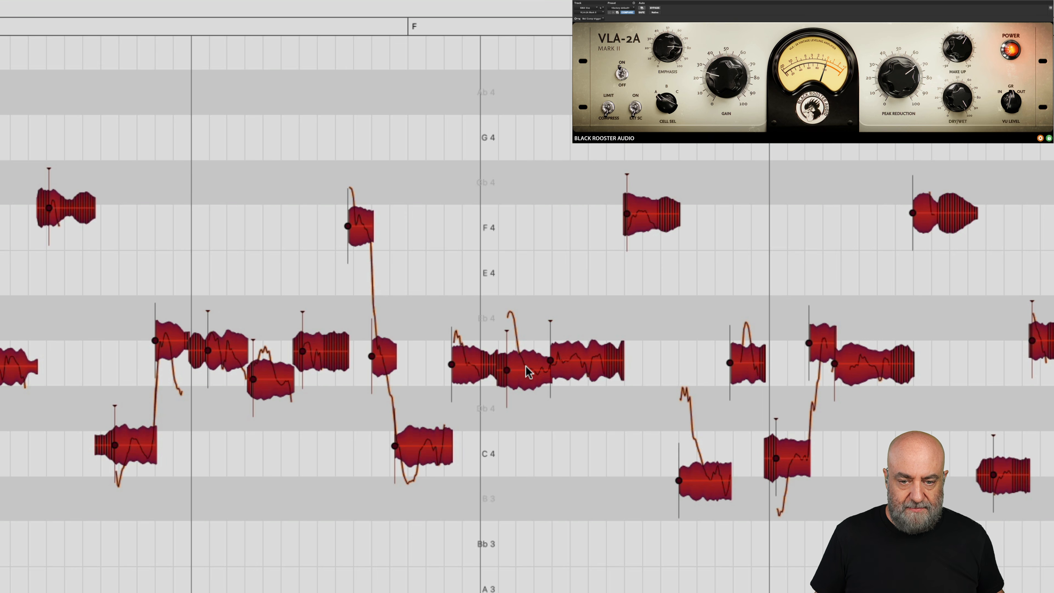
drag(526, 365, 528, 319)
click(527, 314)
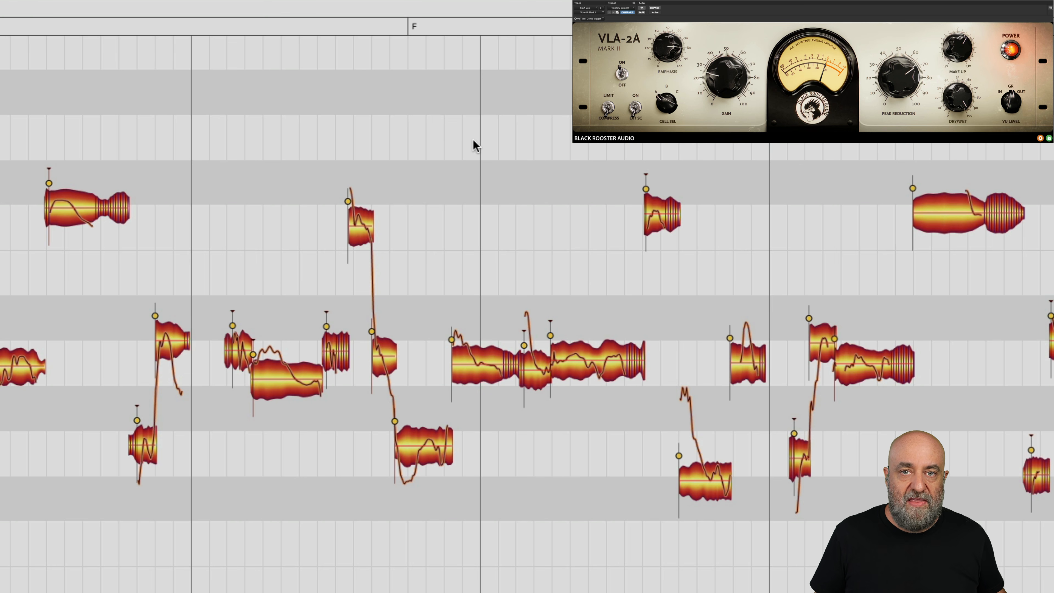
Lower the attack speed of all the notes below its neutral position and play the passage to audition it
click(490, 228)
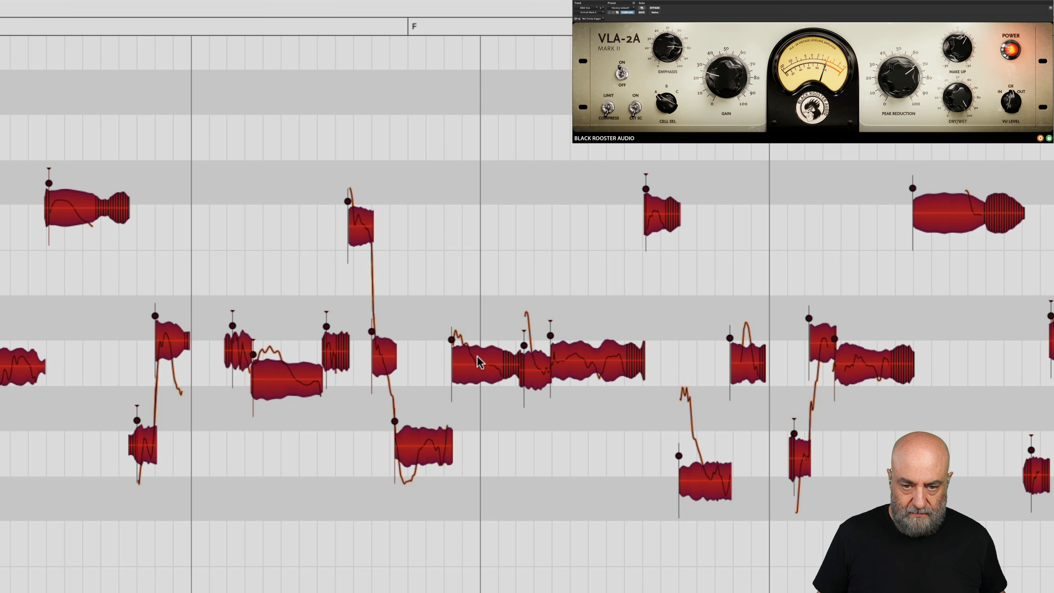
drag(479, 371, 484, 429)
key(space)
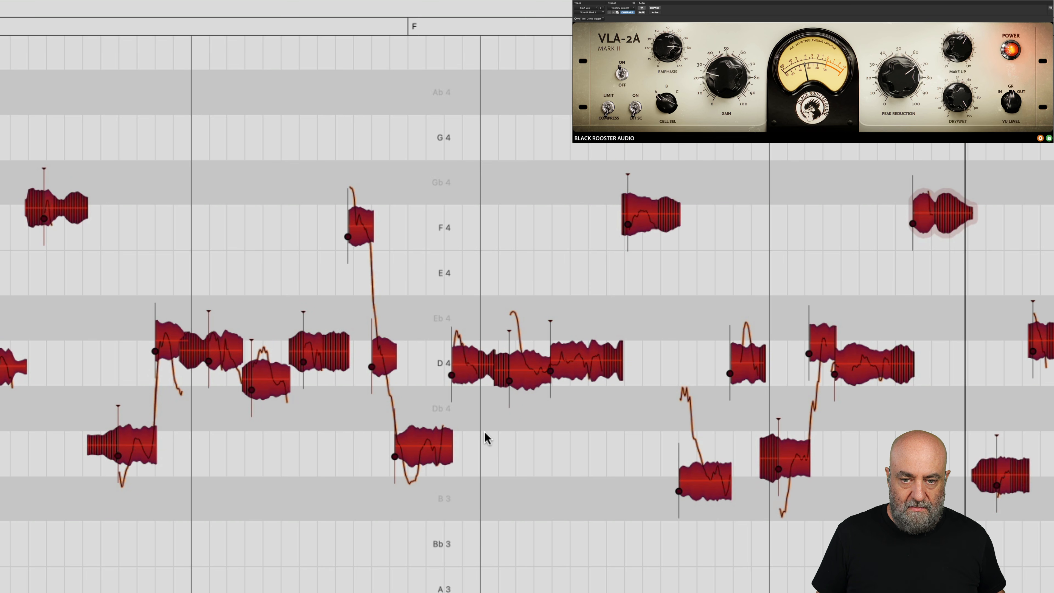
key(space)
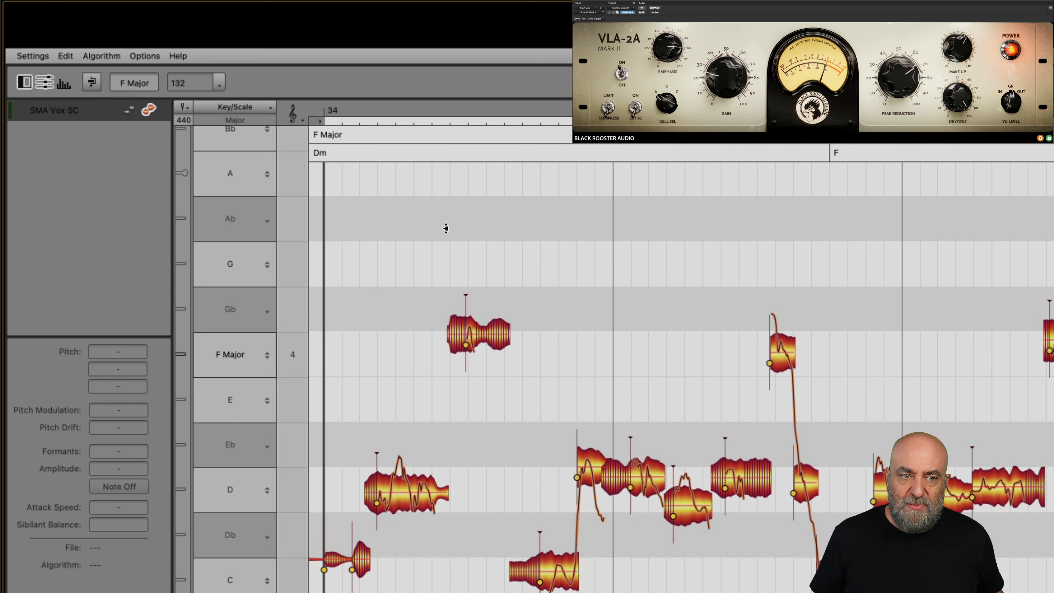
Open the Sound Editor's EQ, try Dynamics at +100 % and towards the opposite extreme, and compare the sound with Bypass on and off
click(63, 83)
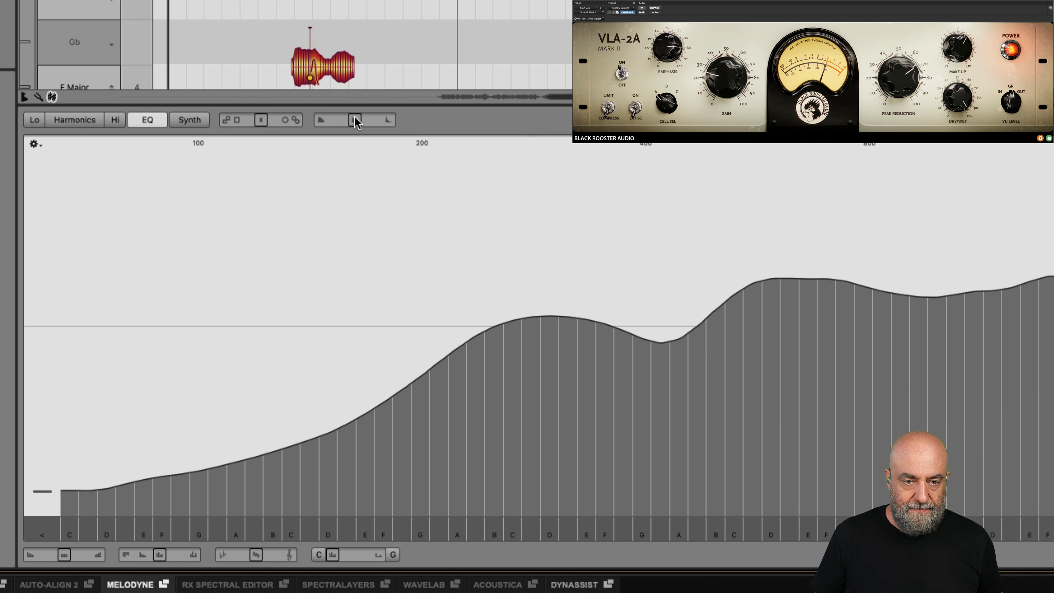
drag(356, 121, 395, 123)
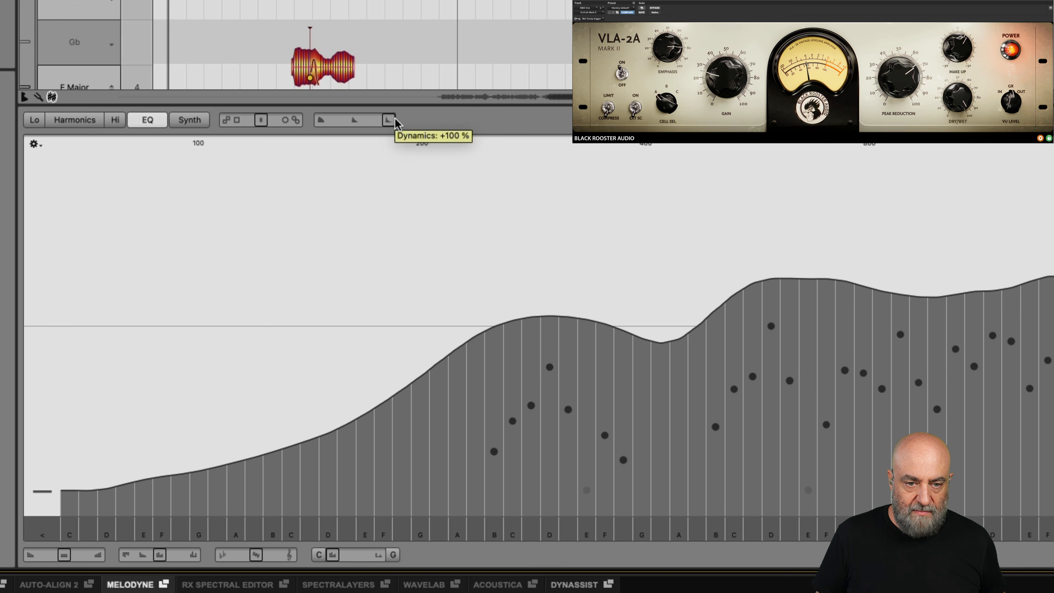
drag(395, 123, 278, 123)
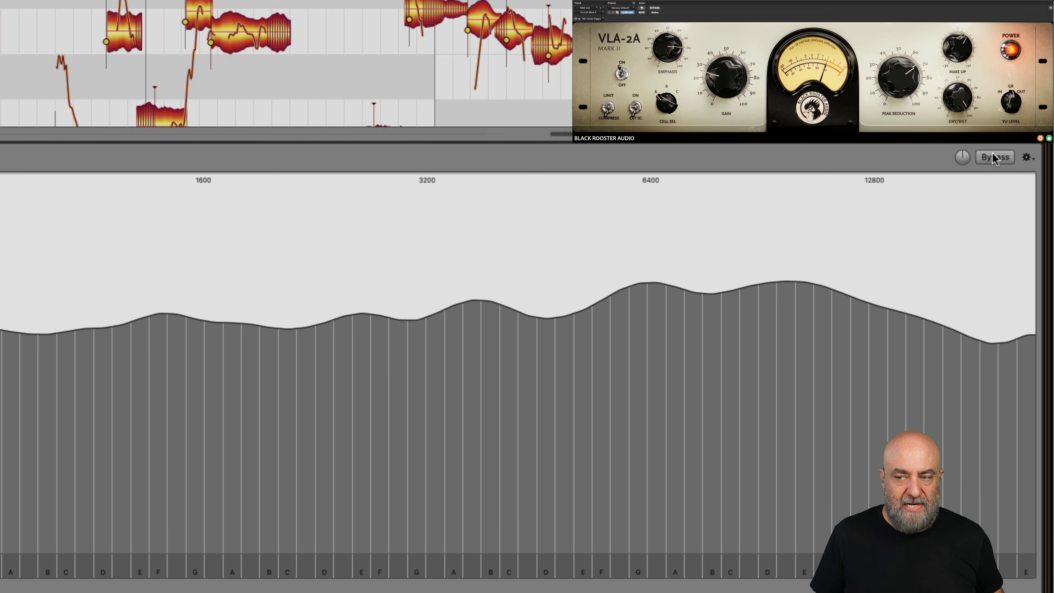
click(993, 152)
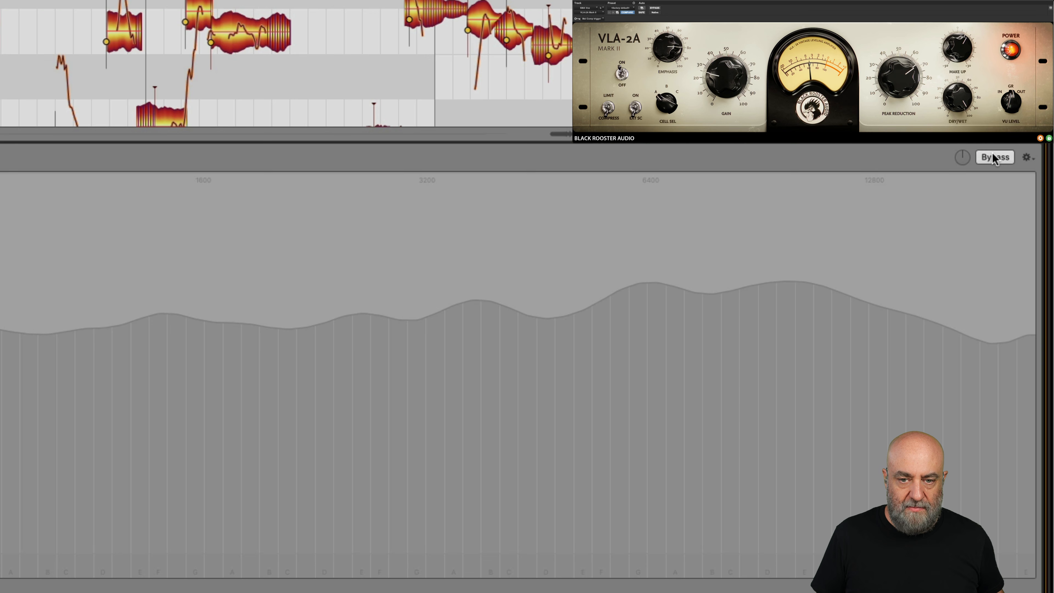
click(992, 152)
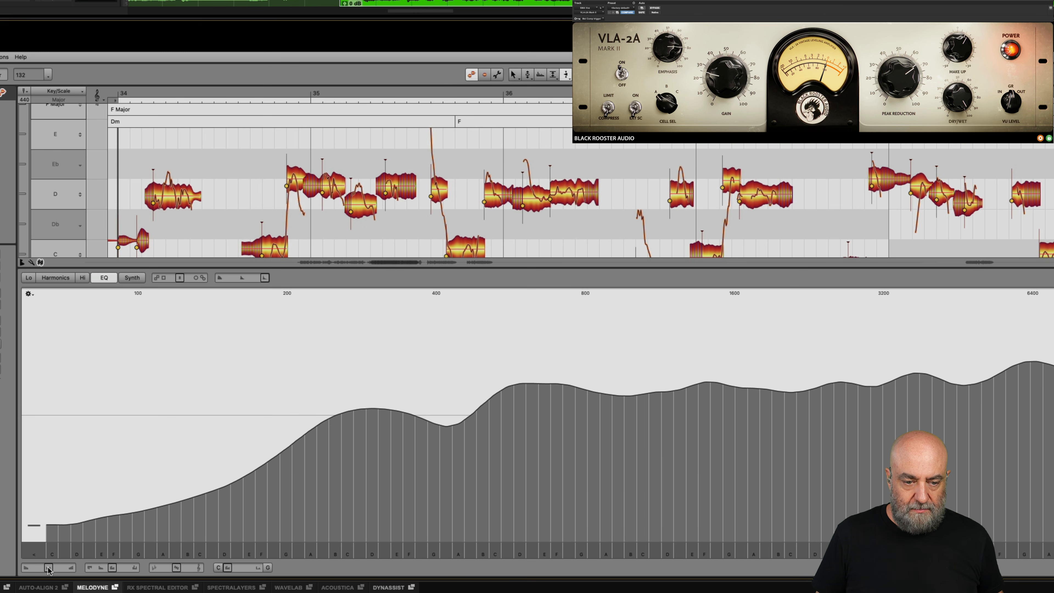
Try the Sound Editor's Brilliance at its maximum and at its minimum, playing the vocal to audition each EQ curve
key(space)
drag(49, 568, 72, 571)
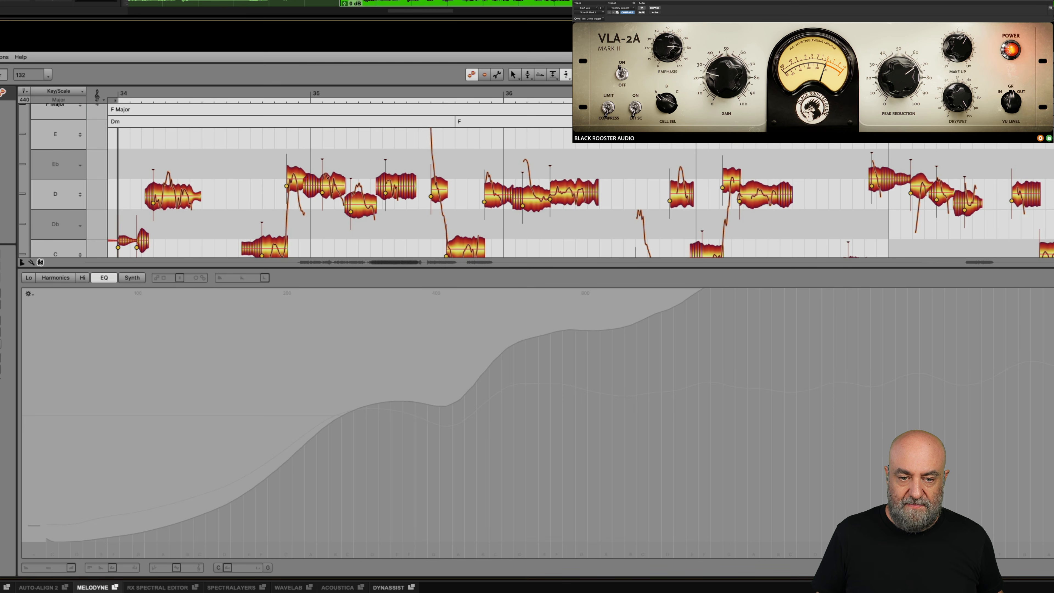
key(space)
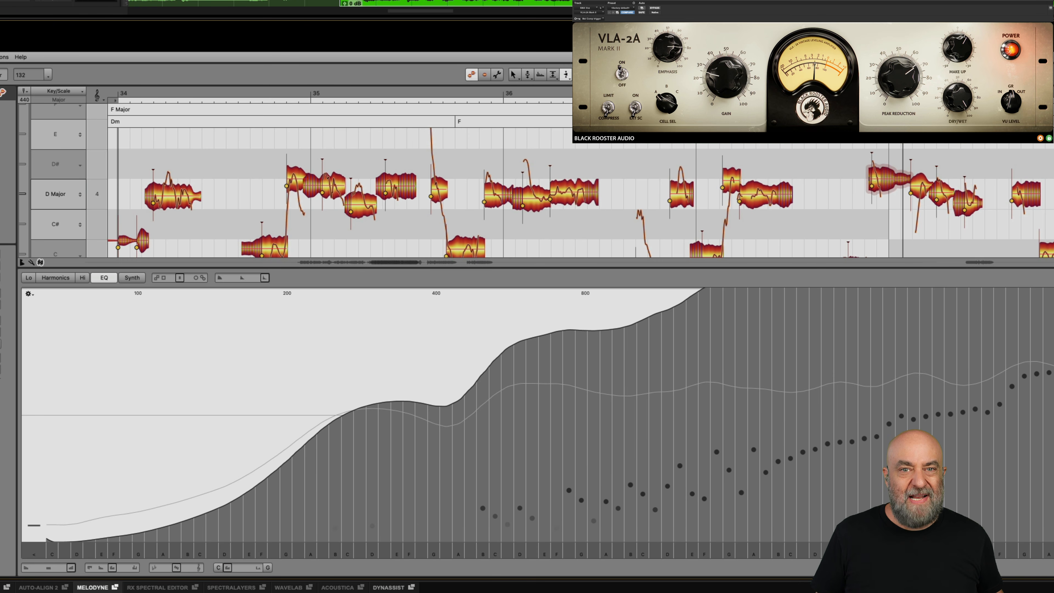
key(space)
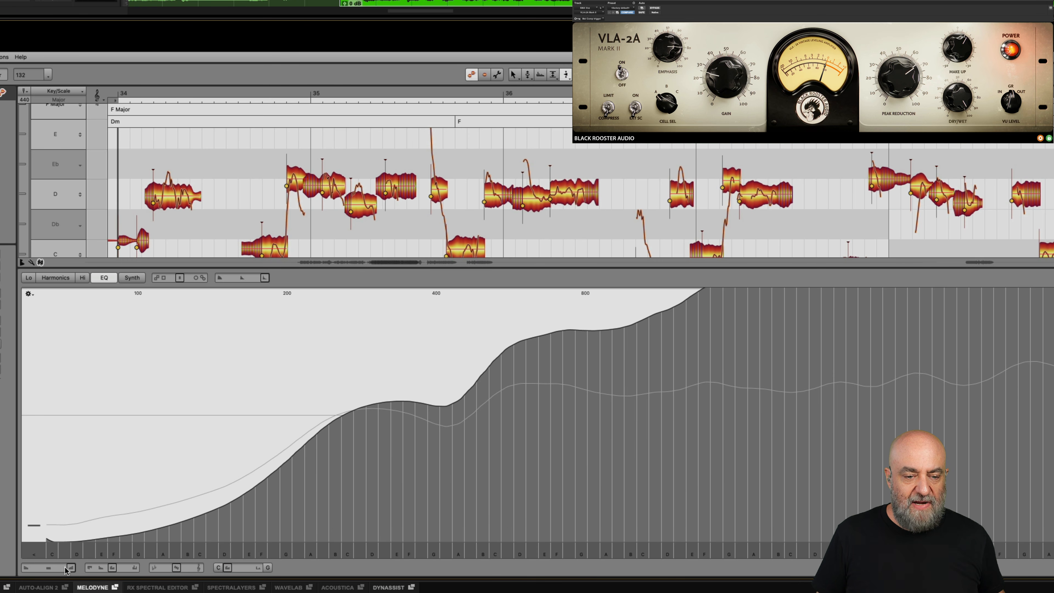
drag(71, 569, 21, 575)
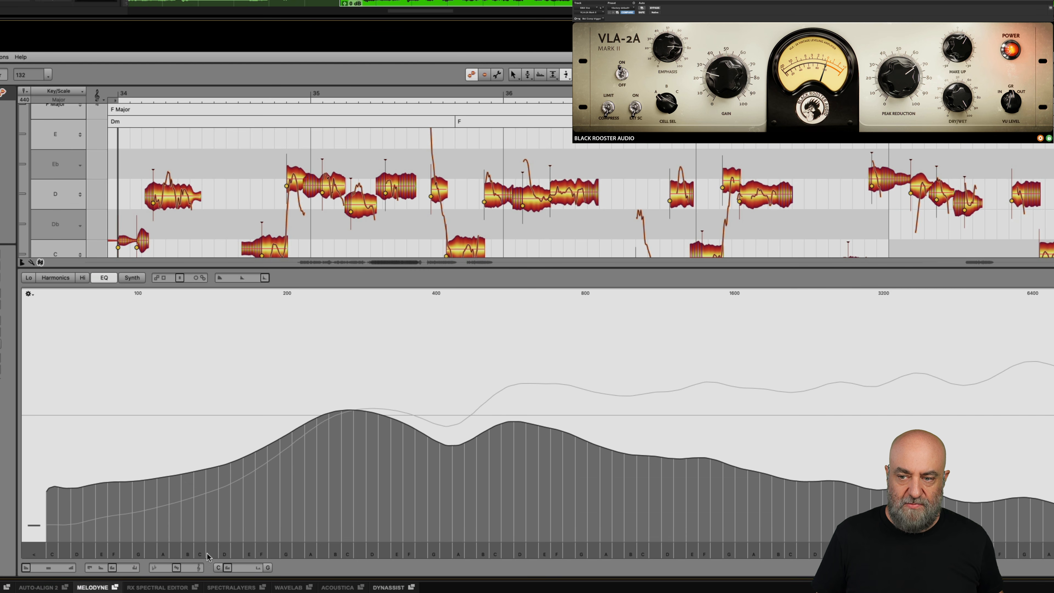
key(space)
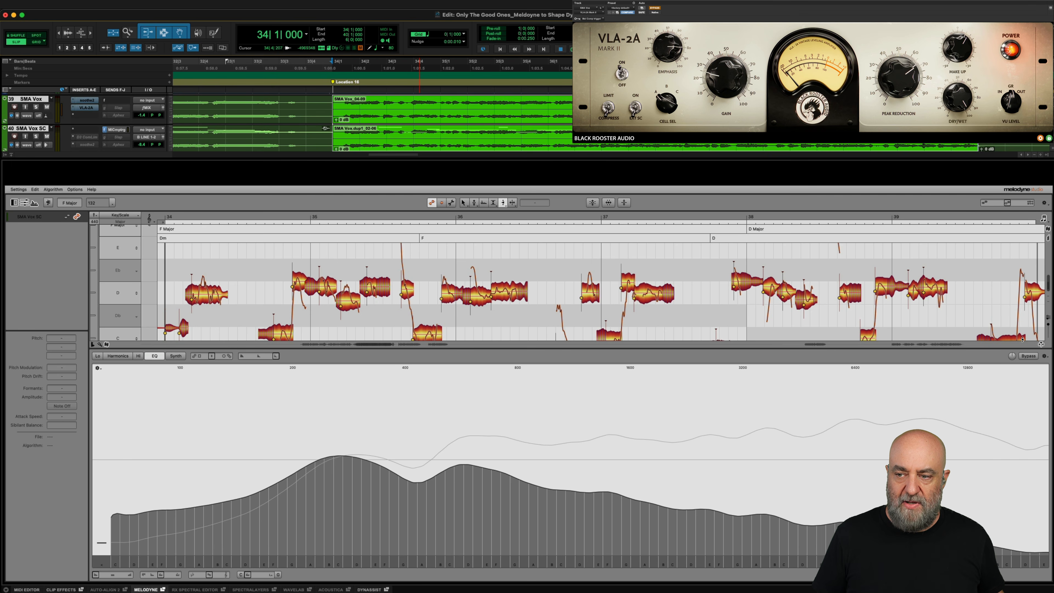
Reset all Sound Editor settings and hide the Sound Editor
click(1043, 357)
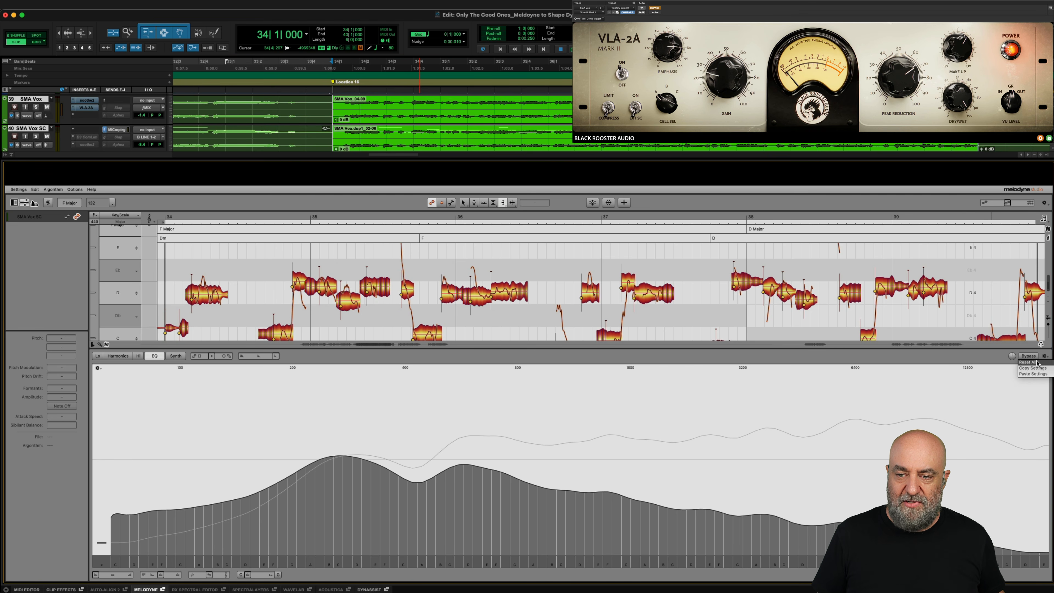
click(1033, 364)
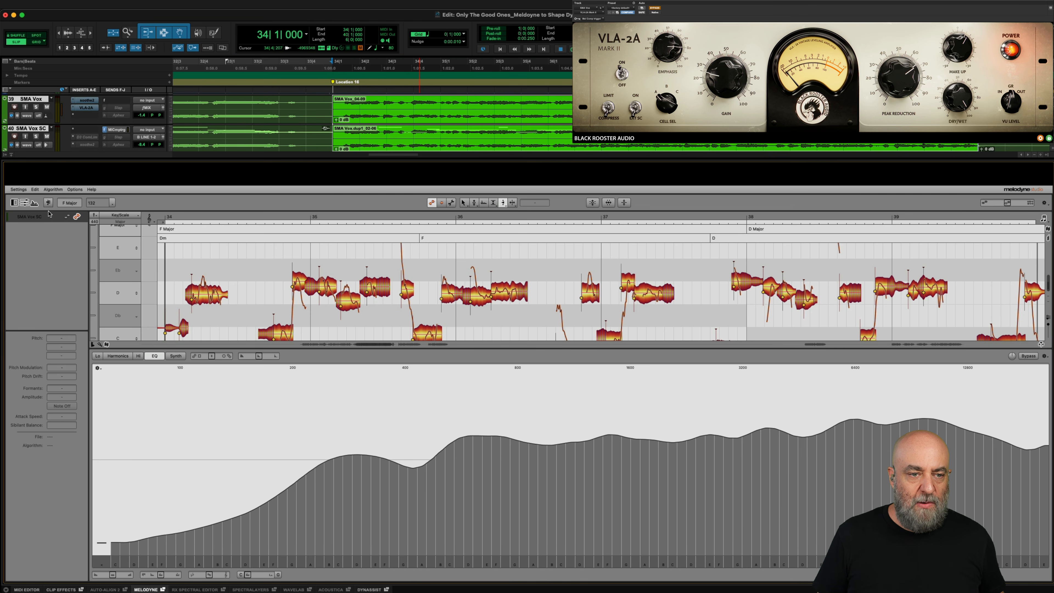
click(35, 203)
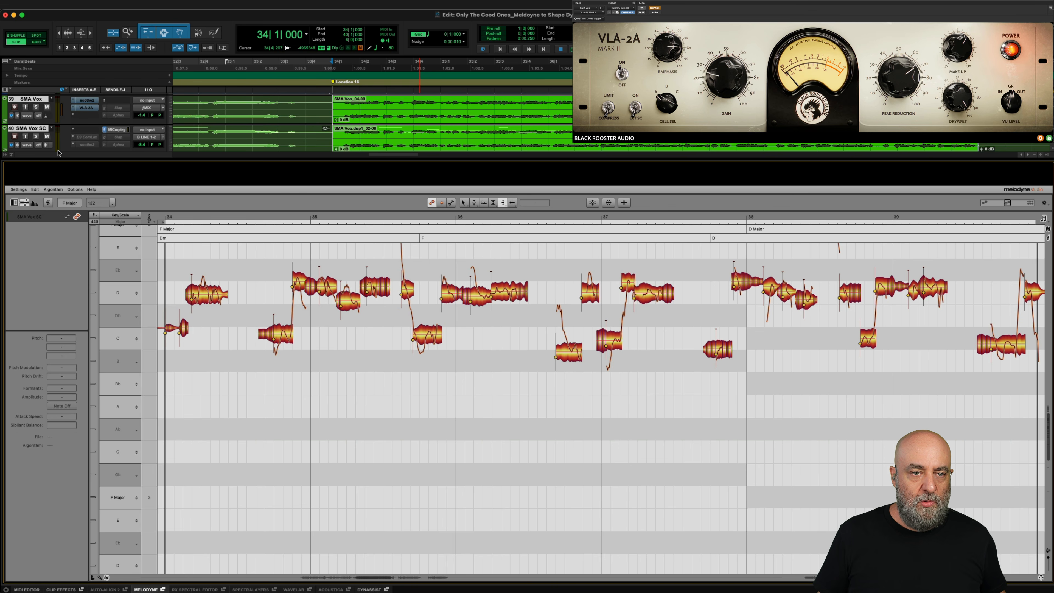
Open the soothe2 insert on the SMA Vox track and bring all the vocal notes into view in the note editor
click(90, 100)
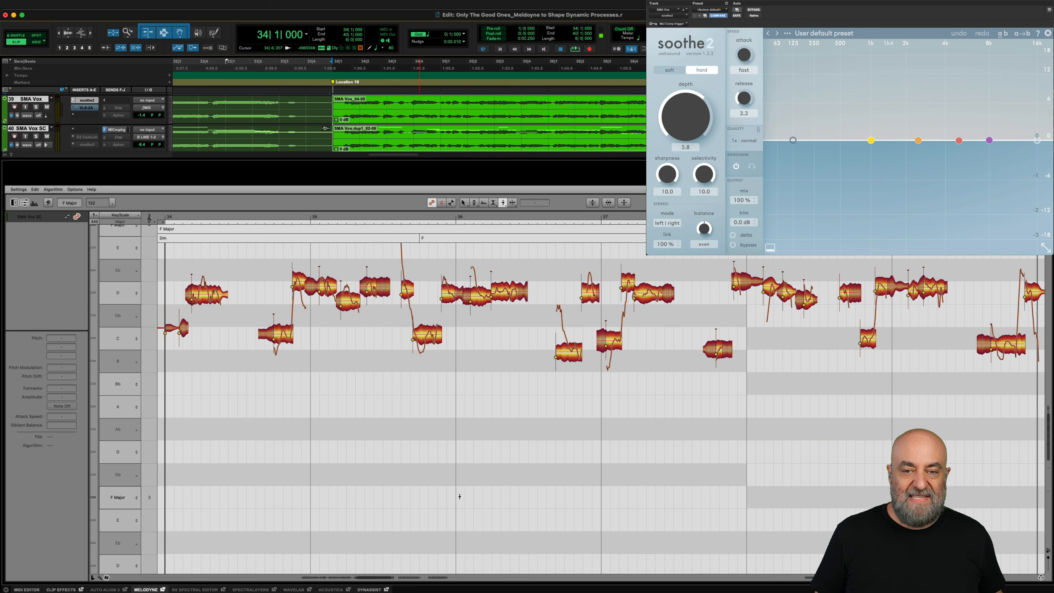
scroll(460, 496, up, 5)
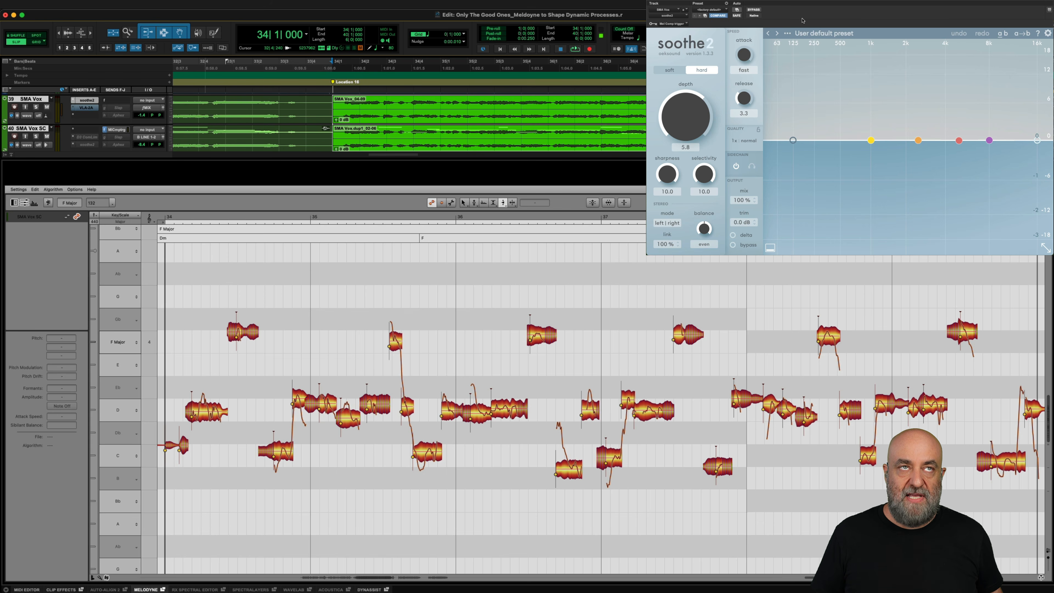
Play the vocal and compare soothe2's processing with its bypass off and on, leaving the plug-in active
key(space)
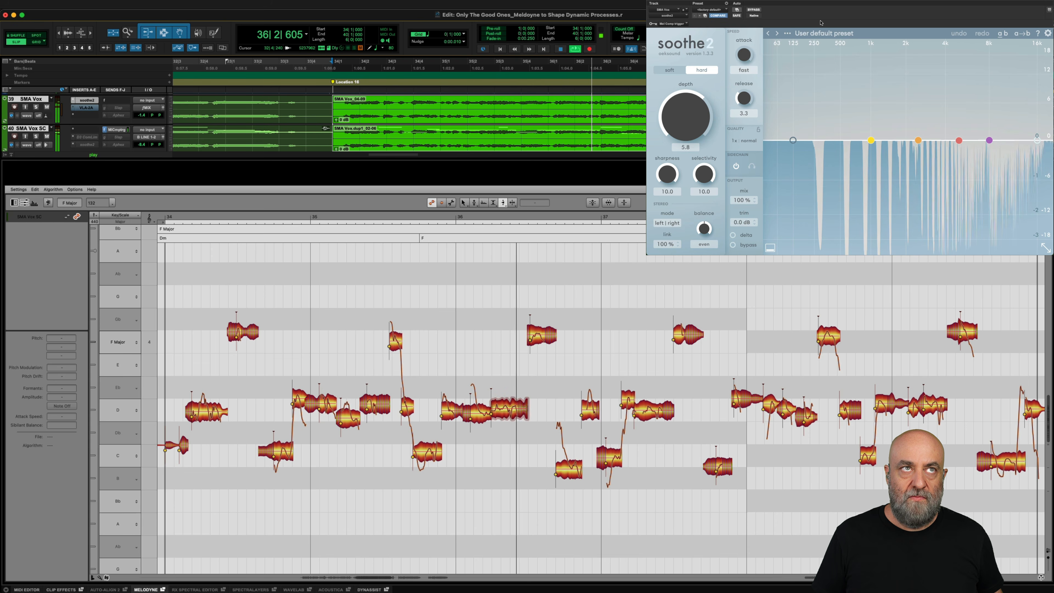
click(756, 11)
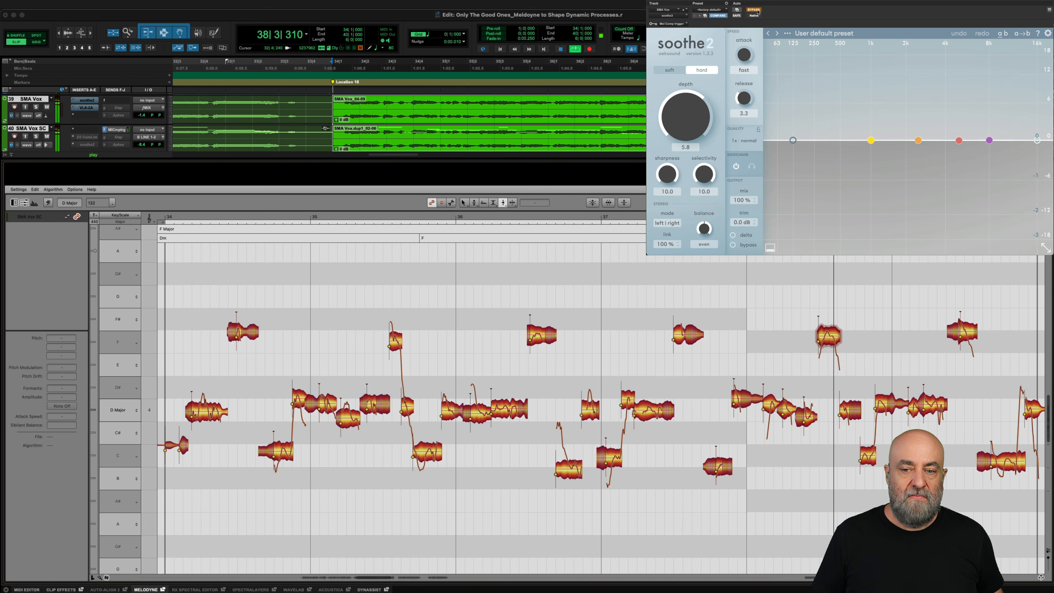
key(space)
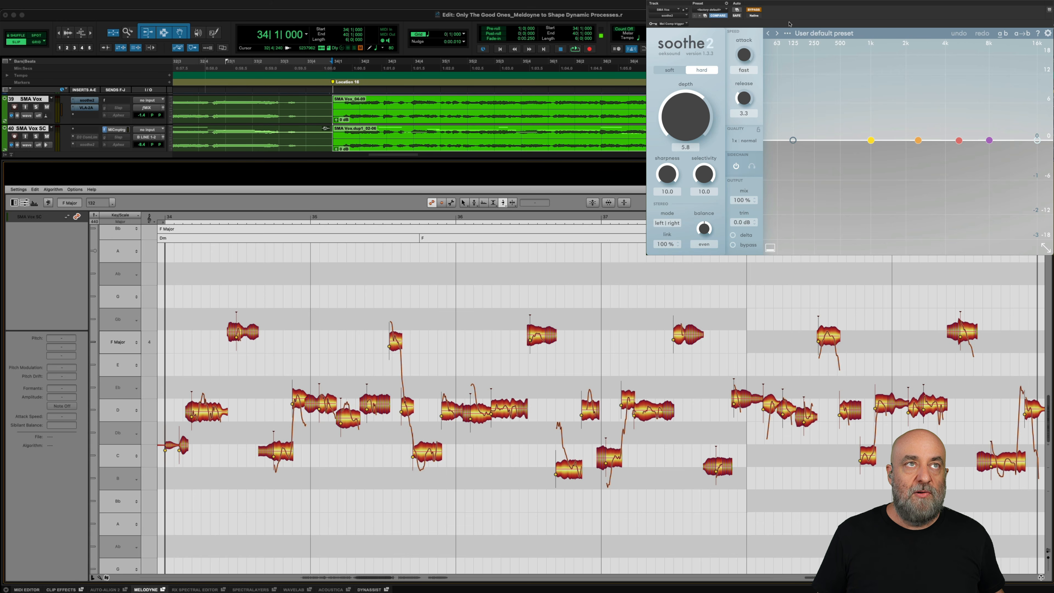
click(759, 11)
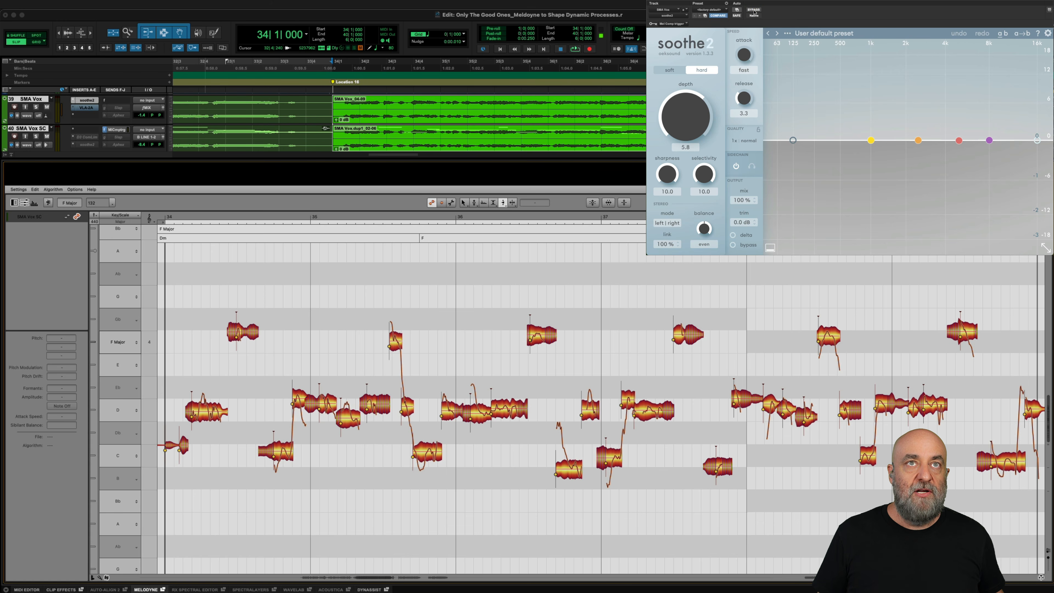
Switch soothe2 to its alternate A/B setting with the boosted upper bands, audition the vocal, and return to the flat-curve setting
click(1004, 34)
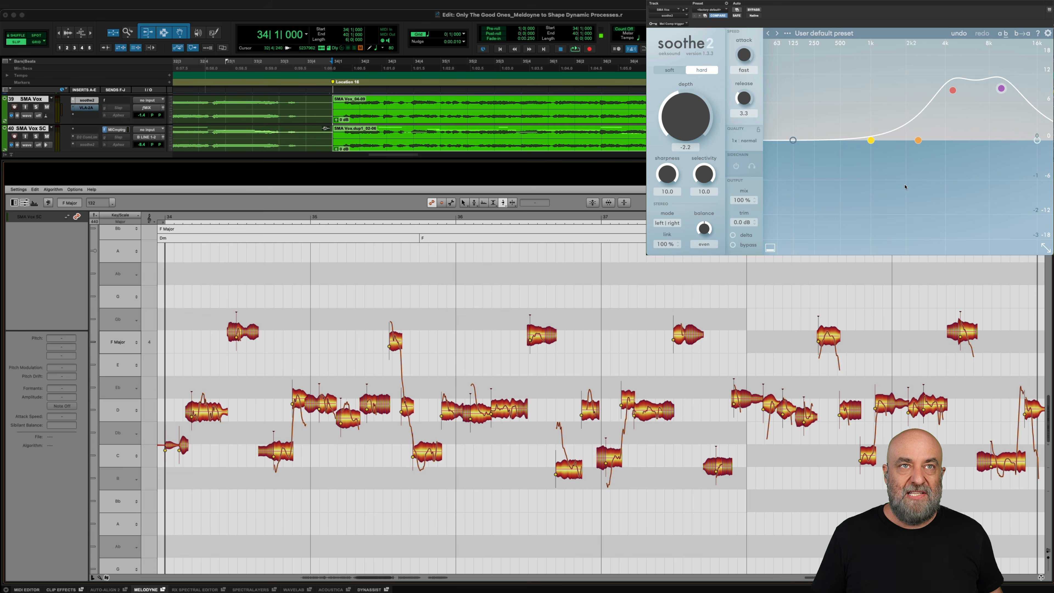
key(space)
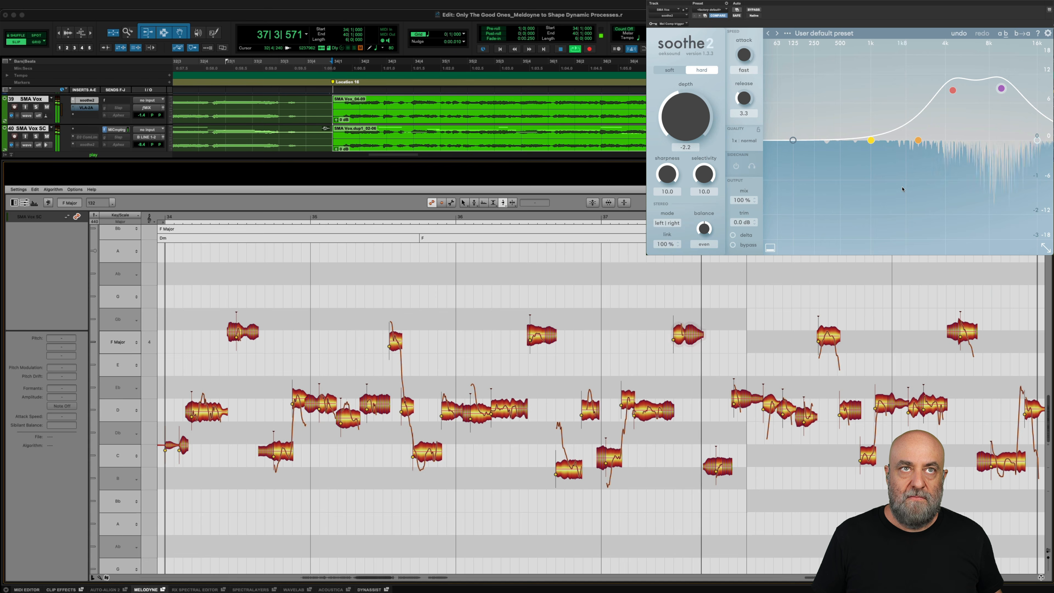
key(space)
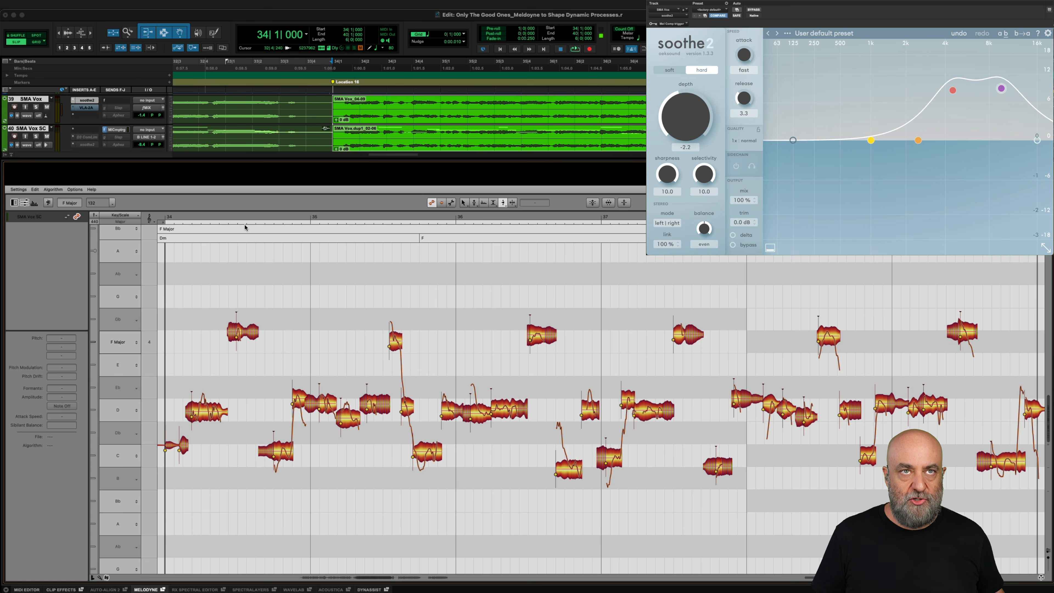
click(1001, 35)
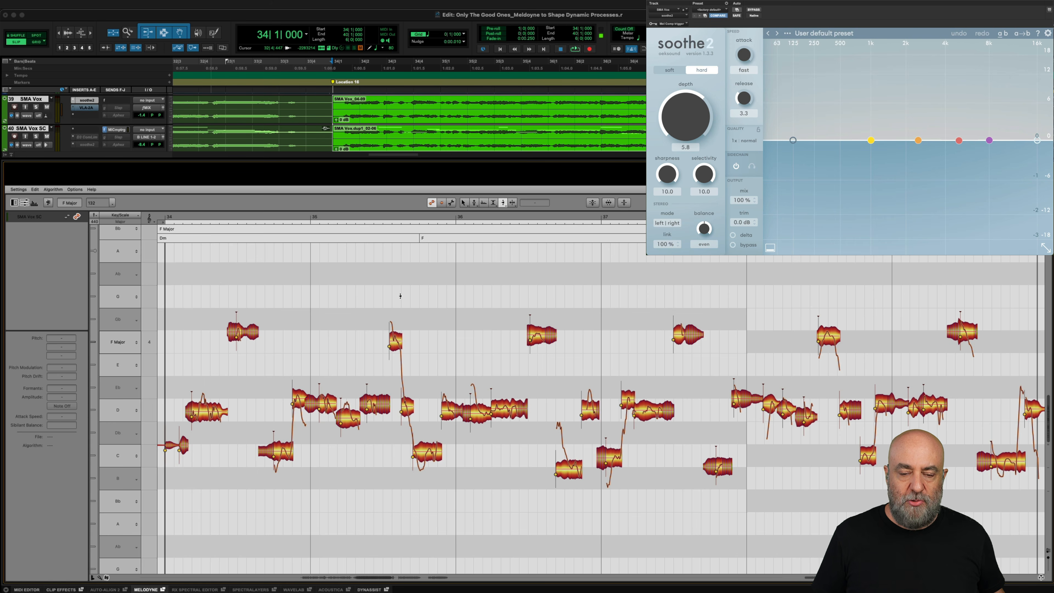
Mute the voiced parts of all vocal notes with the Sibilant Balance tool, leaving only sibilants, and play the vocal through soothe2
click(435, 295)
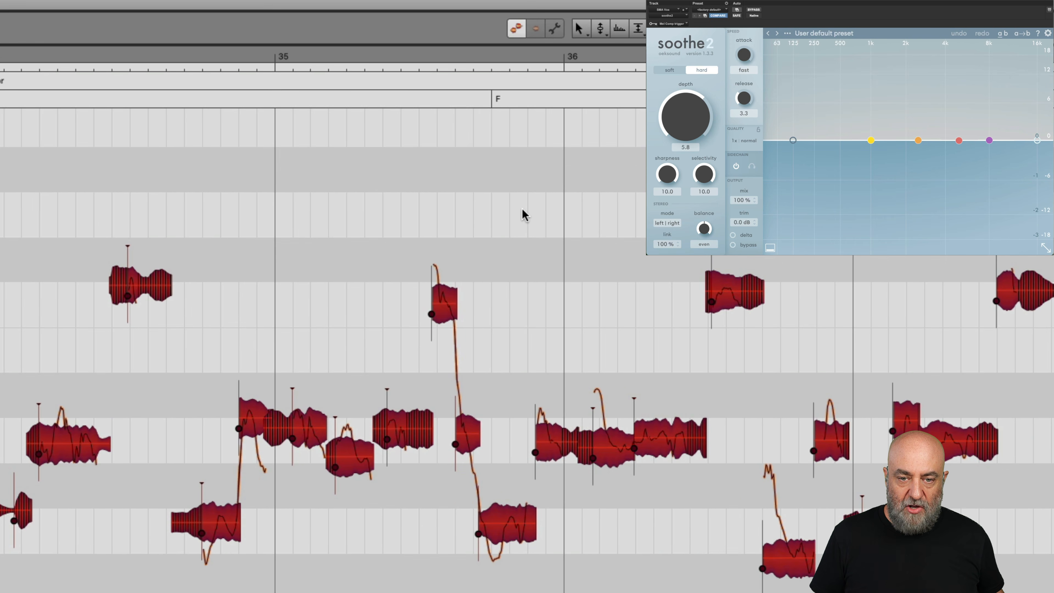
right_click(435, 296)
mouse_move(503, 172)
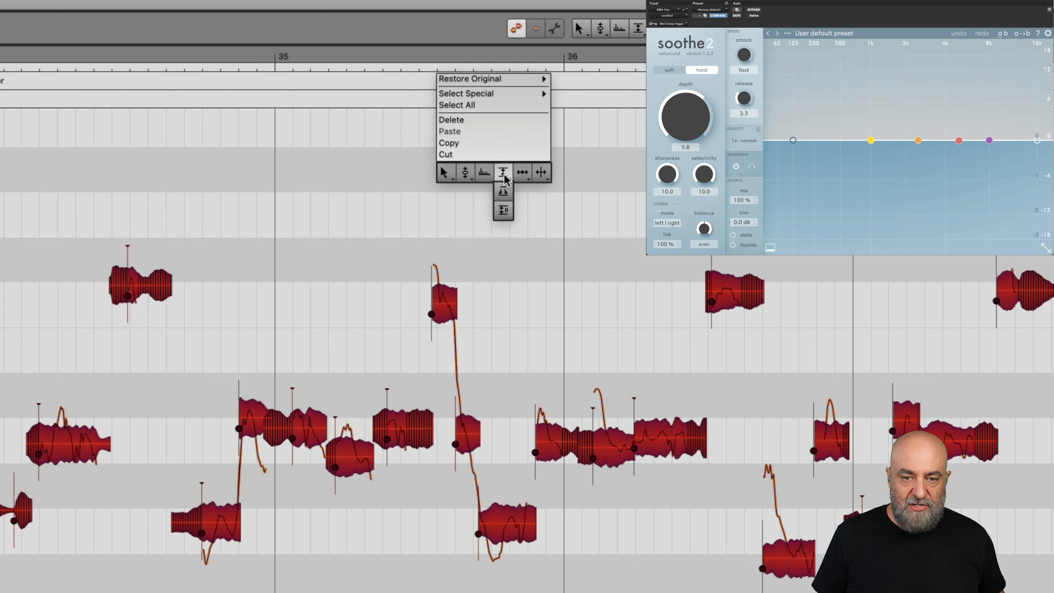
click(504, 211)
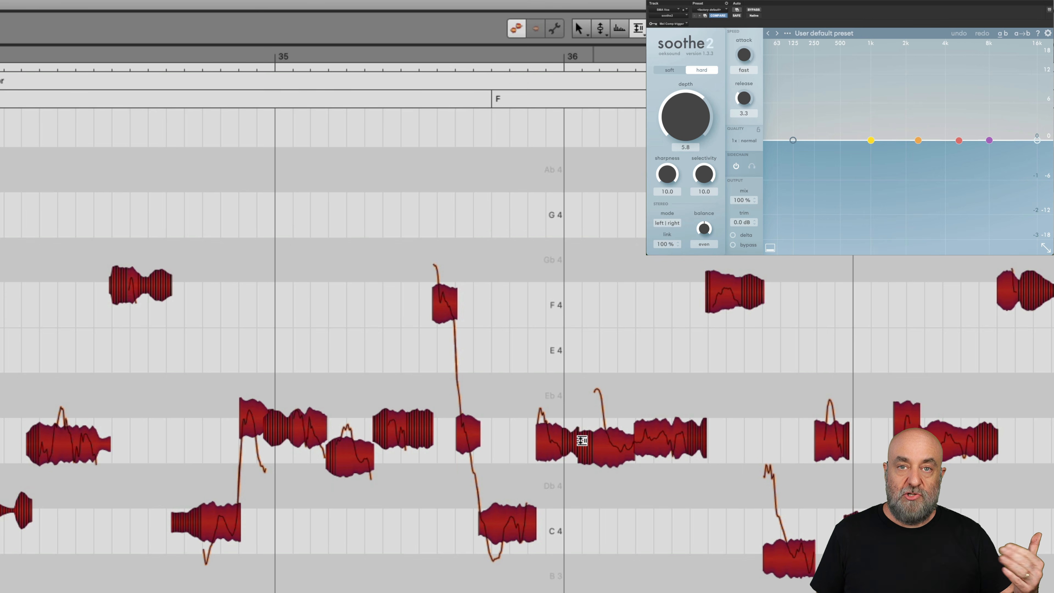
drag(582, 440, 589, 96)
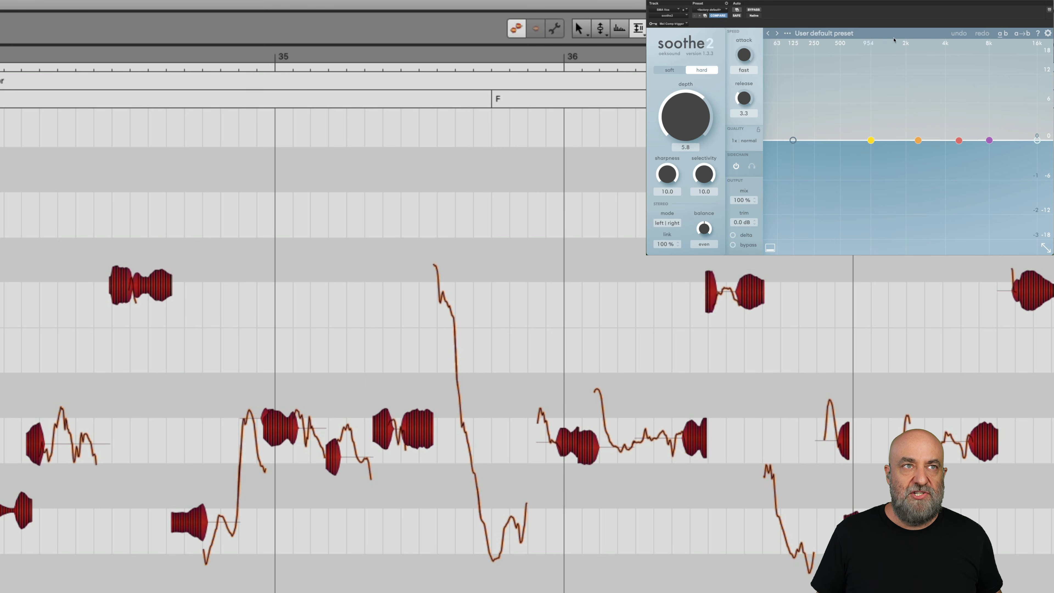
key(space)
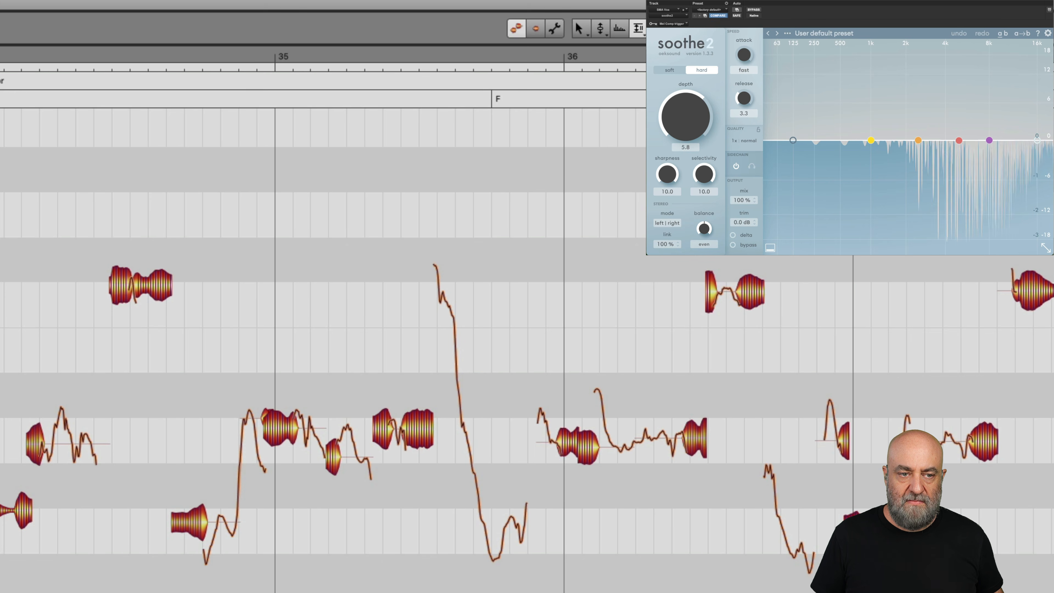
key(space)
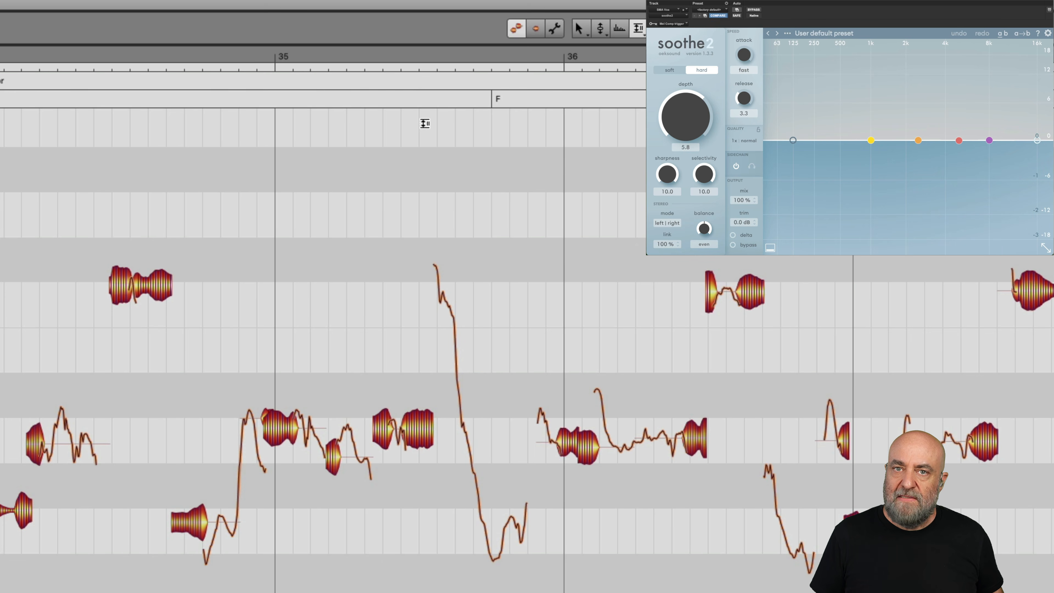